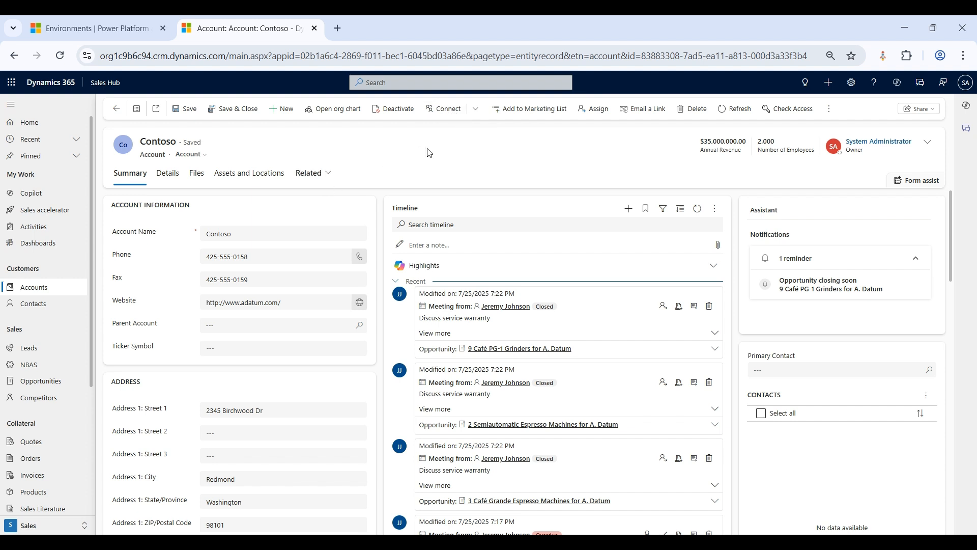
# Start a new connection from the Contoso account and choose the Redmond contact from the Contacts table as the connected record.
pyautogui.click(451, 116)
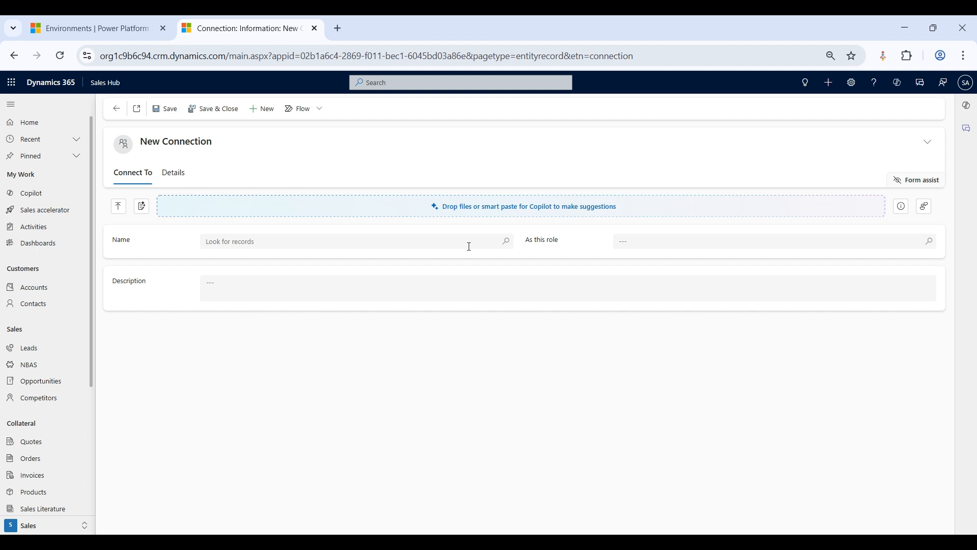
pyautogui.click(506, 245)
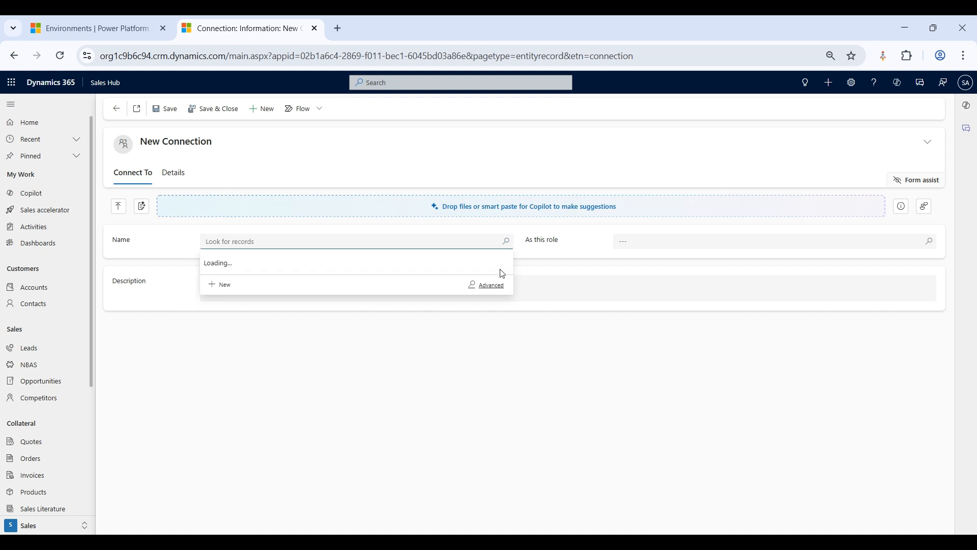
pyautogui.click(489, 288)
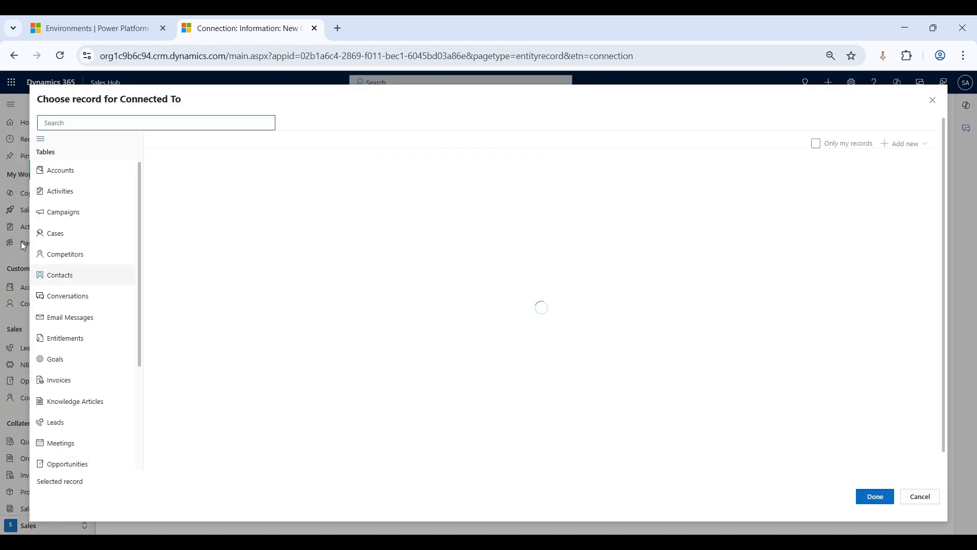
pyautogui.scroll(-3, 87, 324)
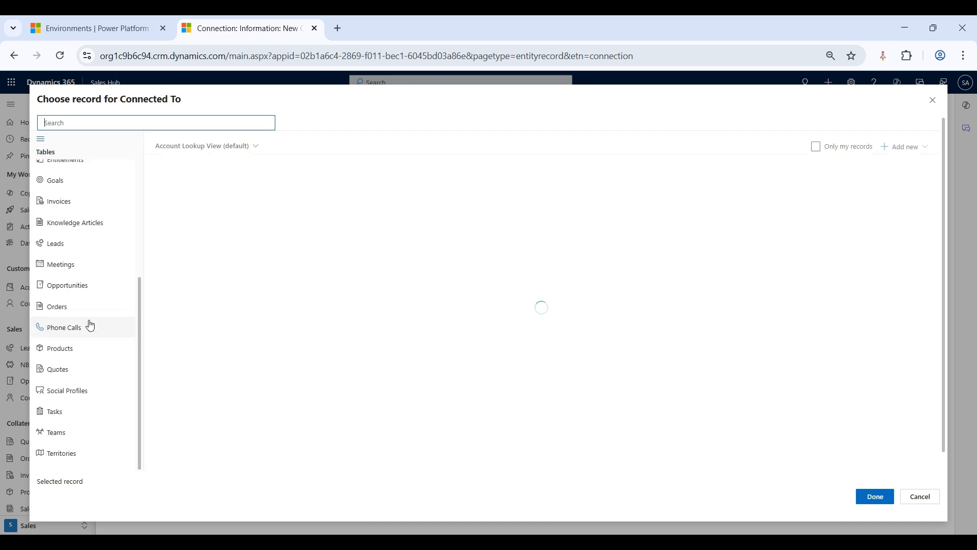
pyautogui.scroll(3, 90, 325)
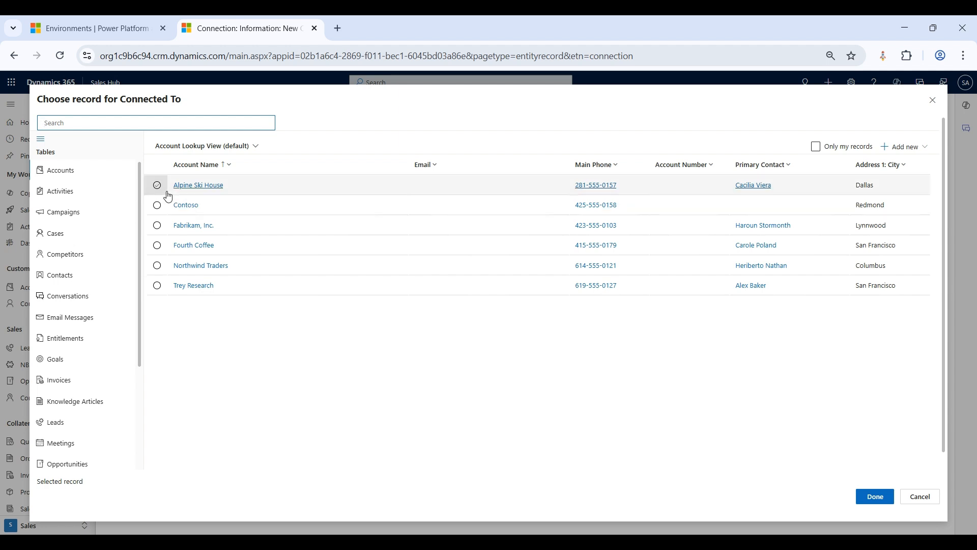
pyautogui.click(72, 276)
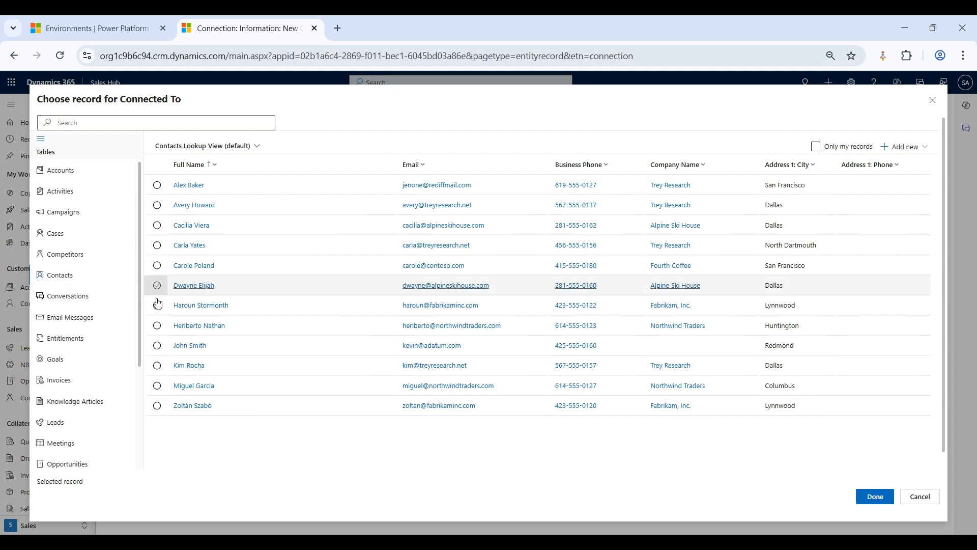
pyautogui.click(159, 349)
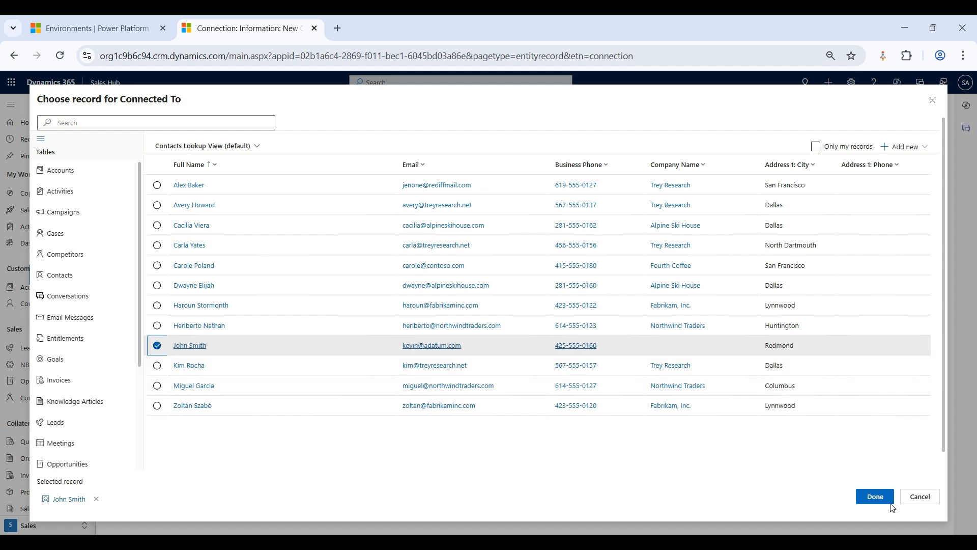
pyautogui.click(875, 496)
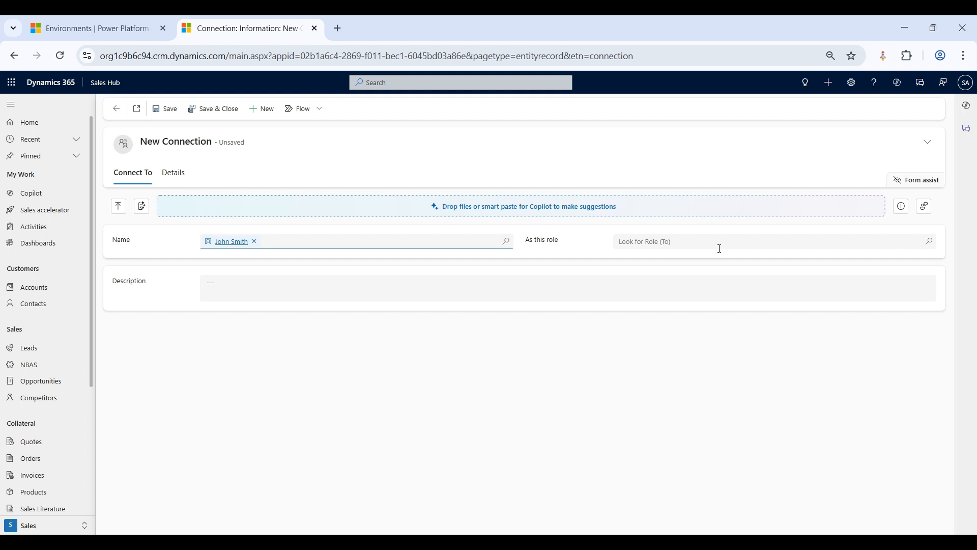
# Browse the connection roles available for the chosen contact without picking one.
pyautogui.click(929, 241)
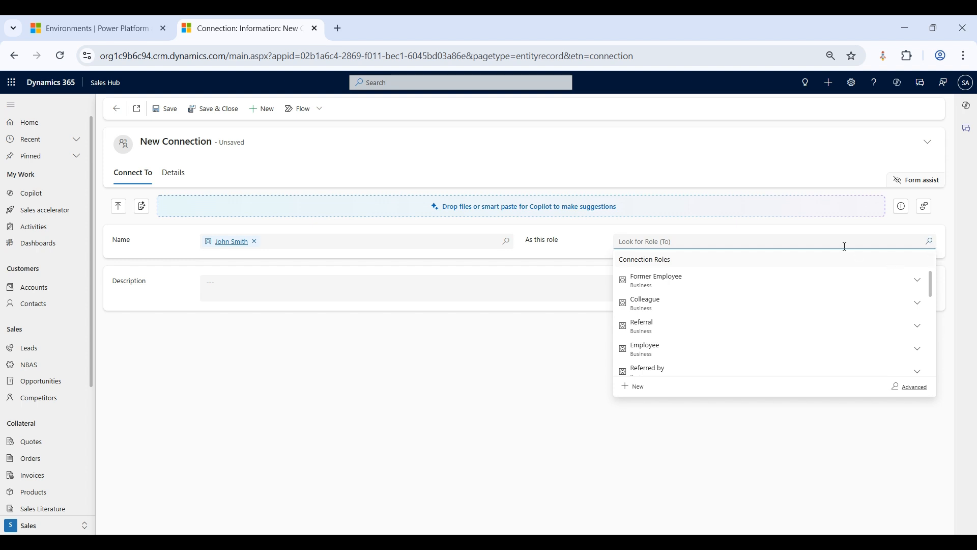
pyautogui.moveTo(930, 283); pyautogui.dragTo(936, 259)
pyautogui.click(849, 446)
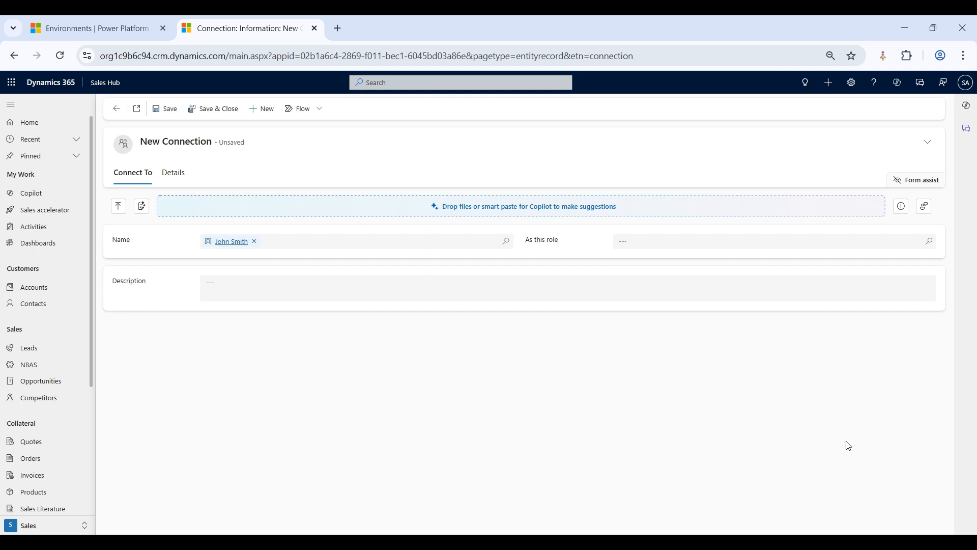
# Switch to the Power Platform admin center and open the connection roles list from the Sales Trial environment's Business settings.
pyautogui.click(105, 29)
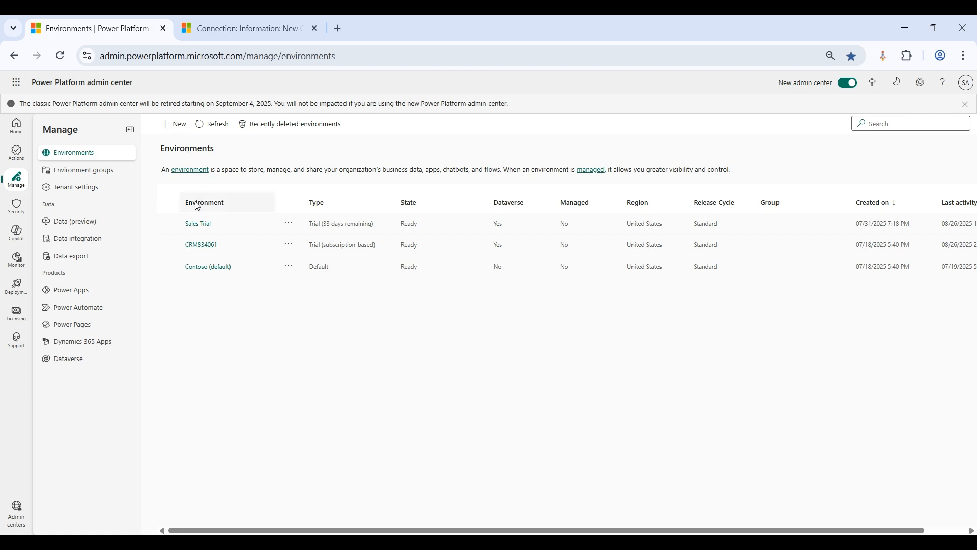
pyautogui.click(169, 224)
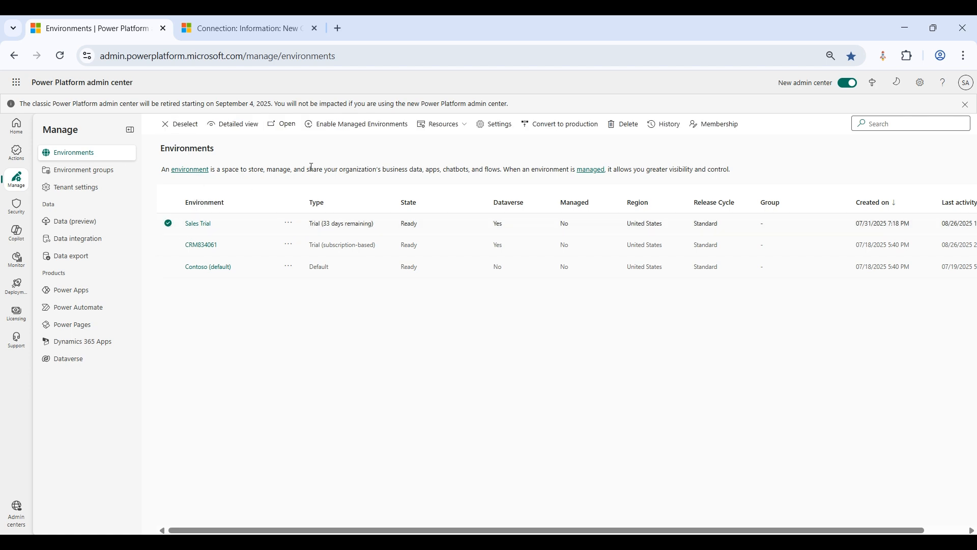
pyautogui.click(488, 127)
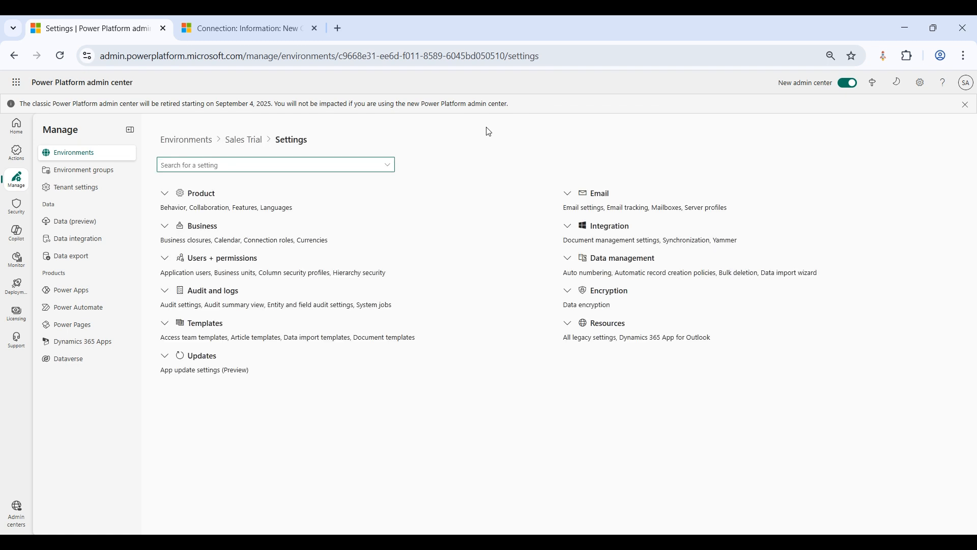
pyautogui.click(165, 227)
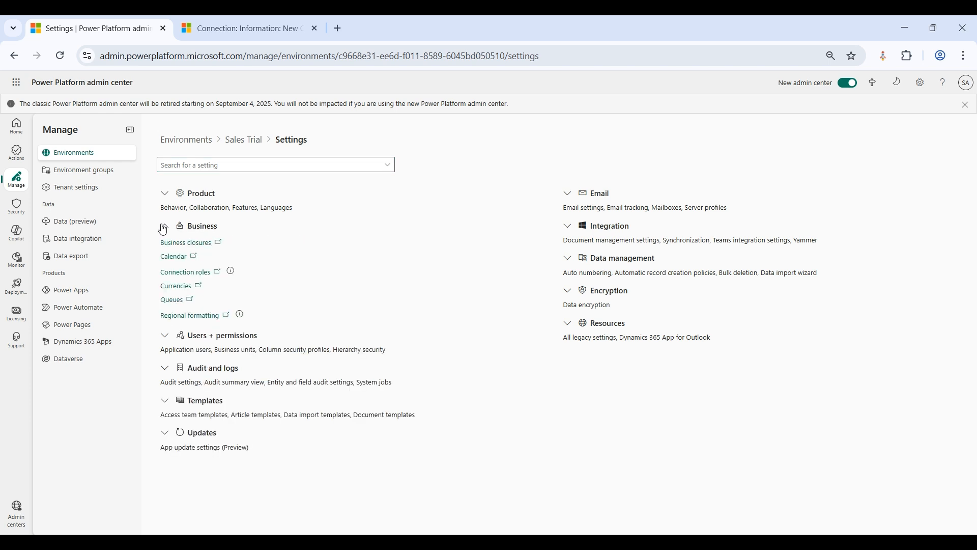
pyautogui.click(198, 274)
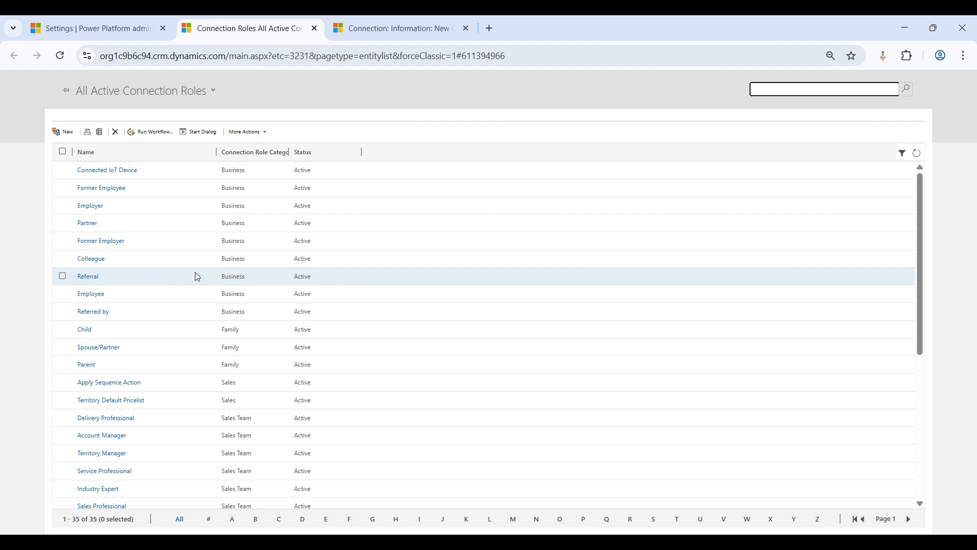
pyautogui.scroll(-5, 178, 346)
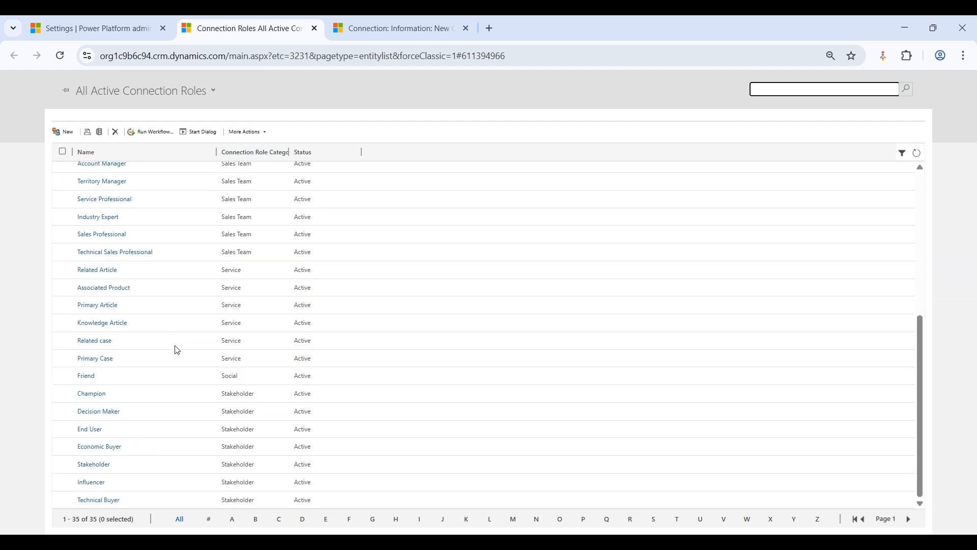
pyautogui.scroll(5, 177, 350)
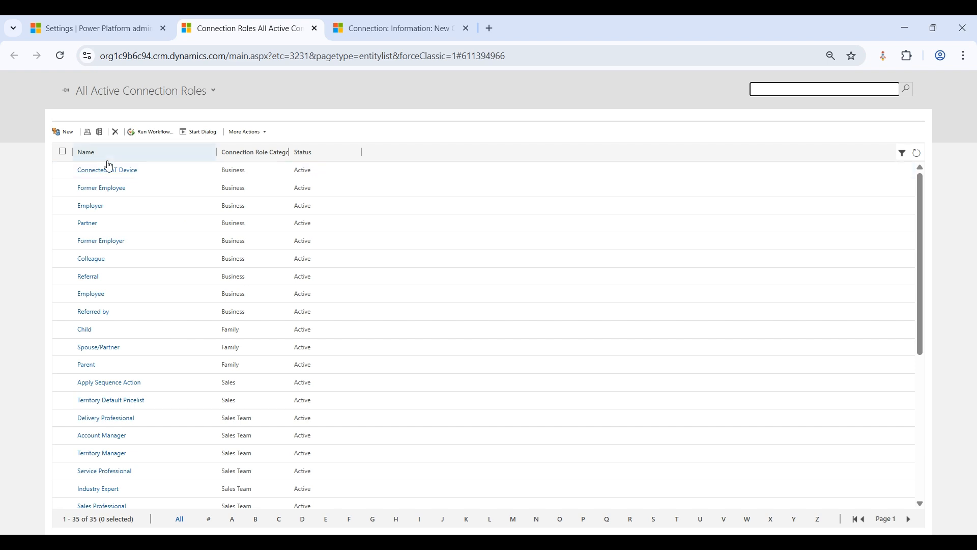
# Create a connection role named Consultant in the Business category.
pyautogui.click(65, 133)
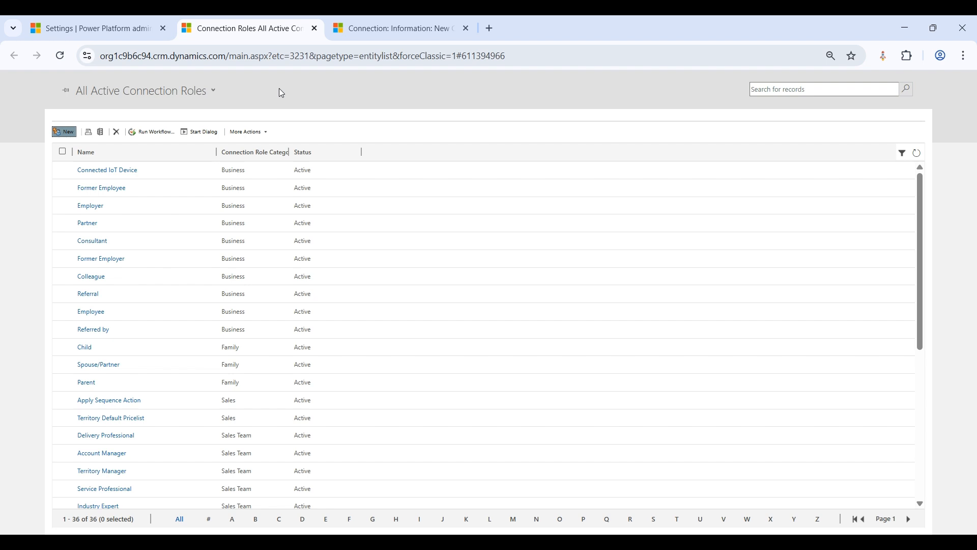
pyautogui.scroll(-5, 175, 338)
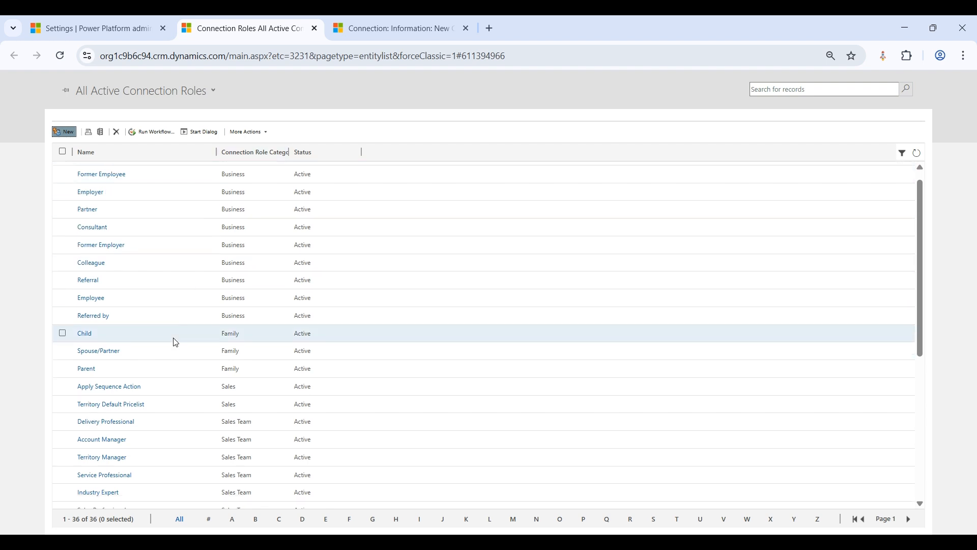
pyautogui.scroll(5, 176, 343)
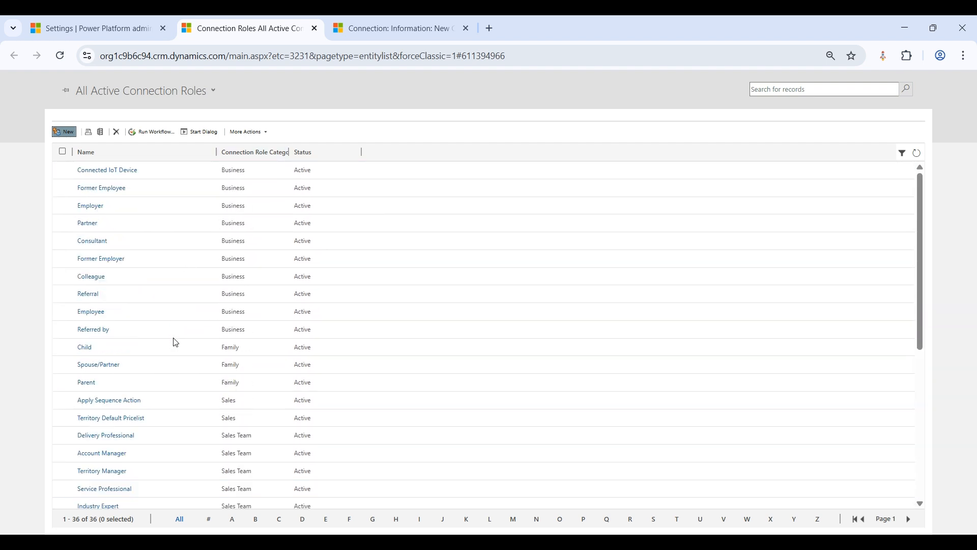
# Create a second connection role named Client in the Business category.
pyautogui.click(66, 133)
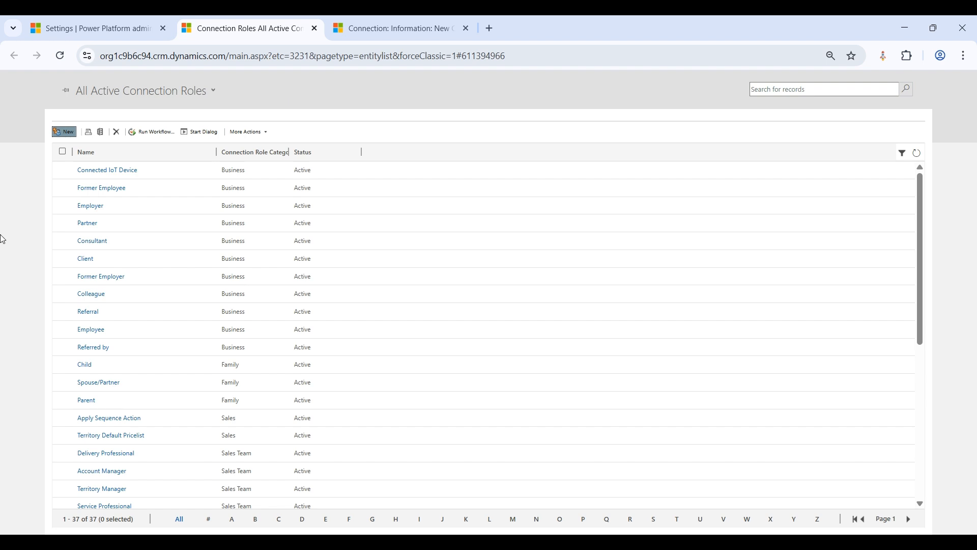
pyautogui.click(63, 241)
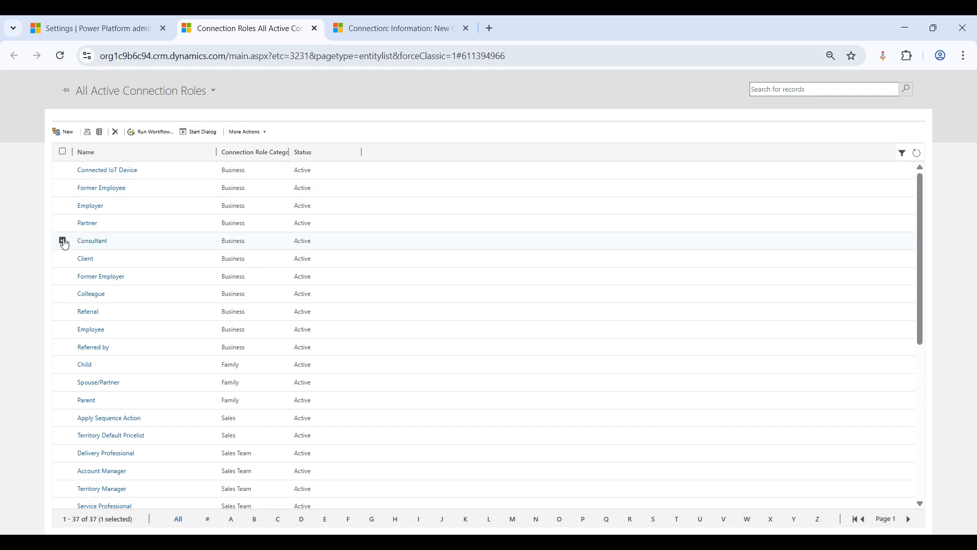
pyautogui.click(63, 259)
pyautogui.click(63, 259)
pyautogui.click(63, 241)
# Switch back to the Sales Hub, discard the unsaved connection and return to the Contoso account.
pyautogui.click(373, 31)
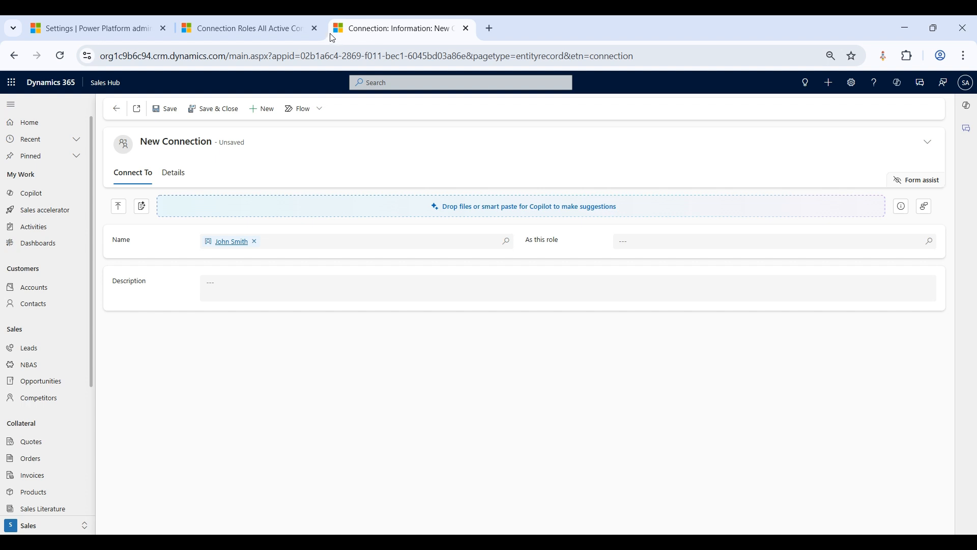
pyautogui.click(116, 110)
pyautogui.click(544, 336)
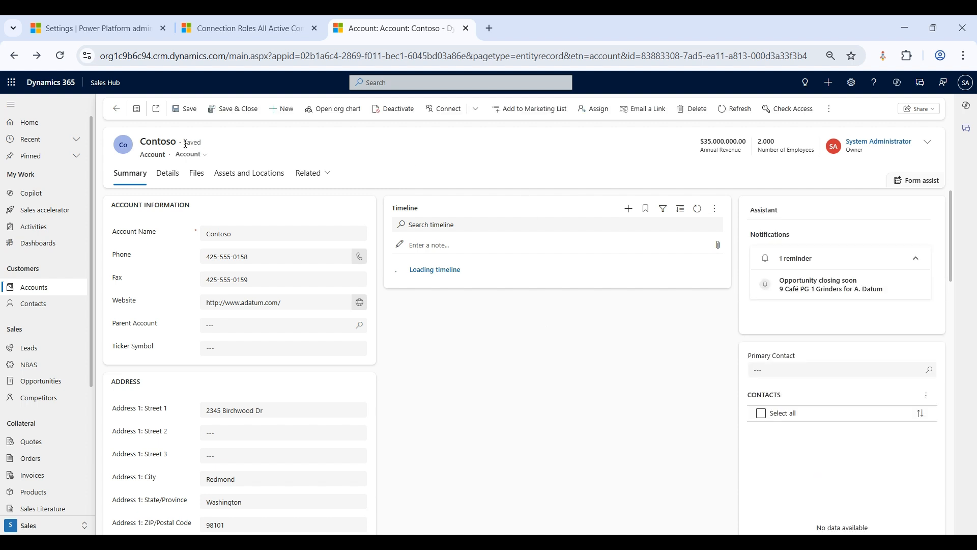
# Create a connection from Contoso to the recently used contact with the role Consultant, and save and close it.
pyautogui.click(459, 110)
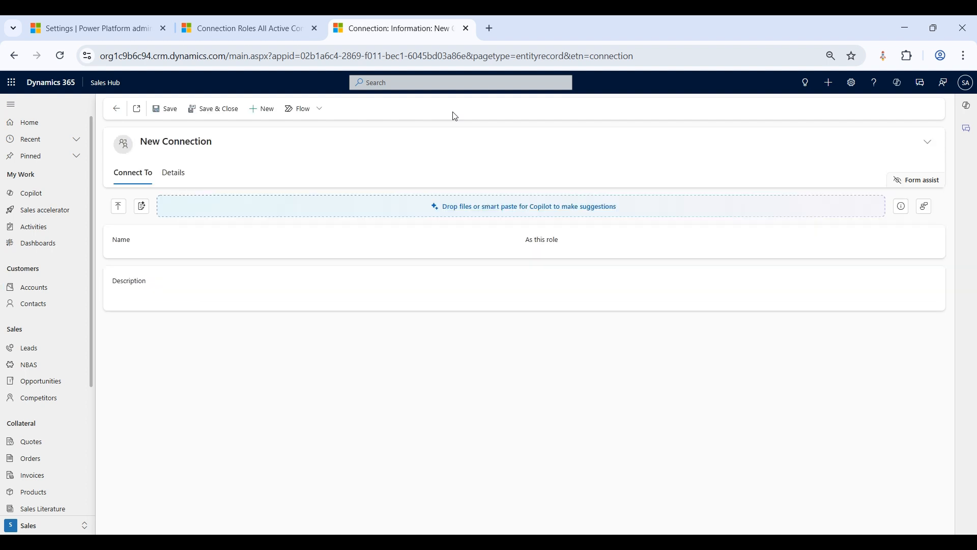
pyautogui.click(362, 246)
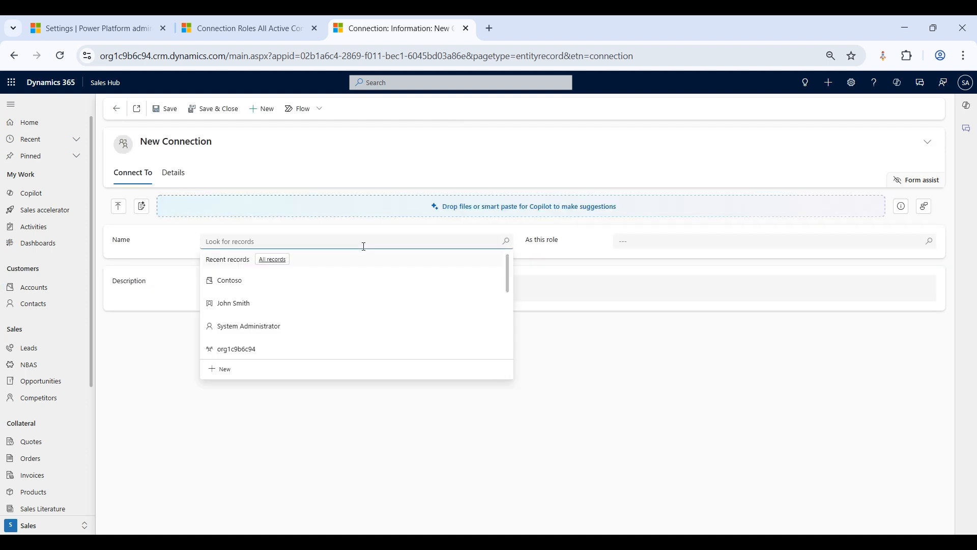
pyautogui.click(302, 303)
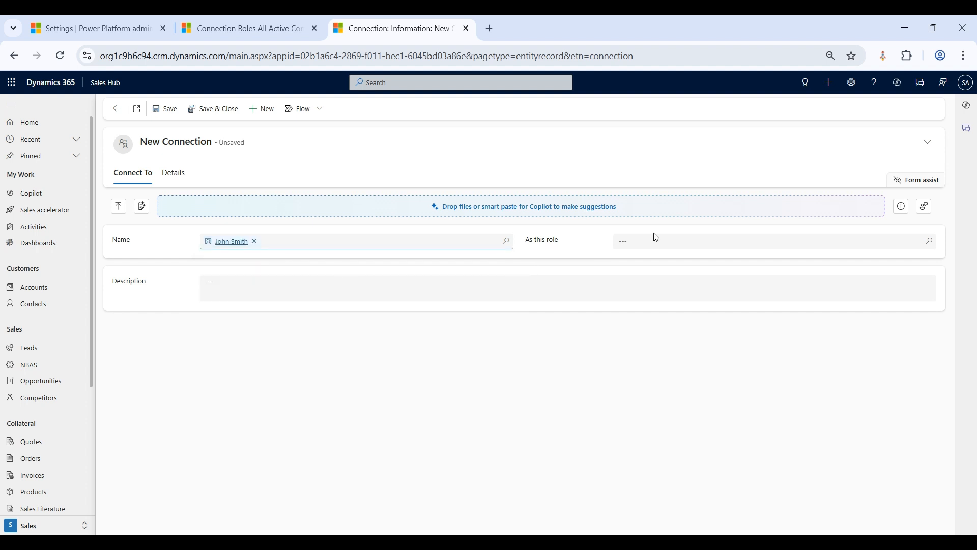
pyautogui.click(784, 241)
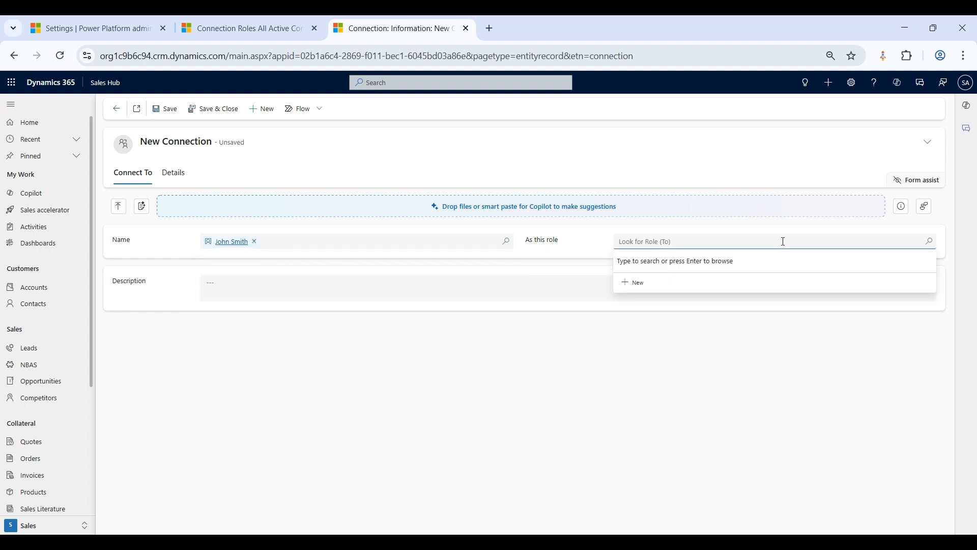
pyautogui.write('consu')
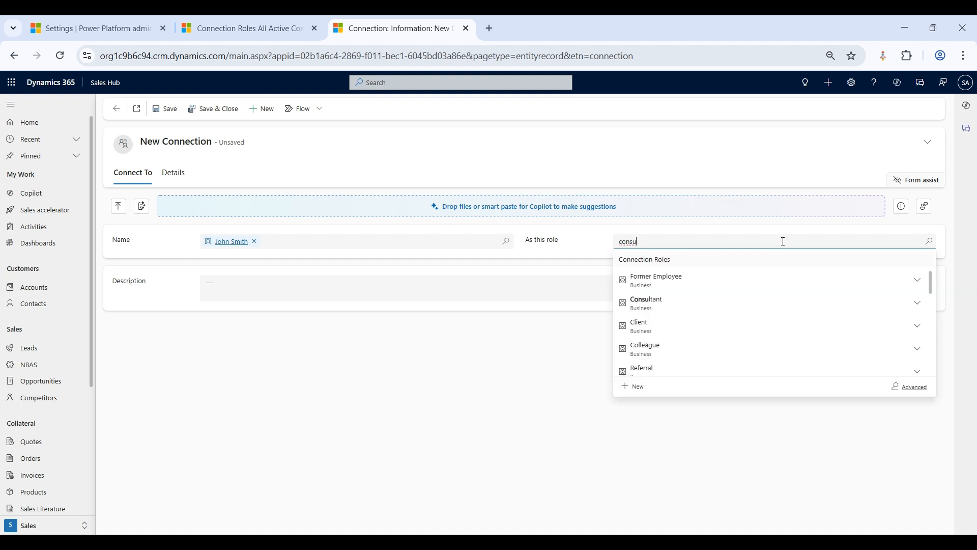
pyautogui.click(664, 310)
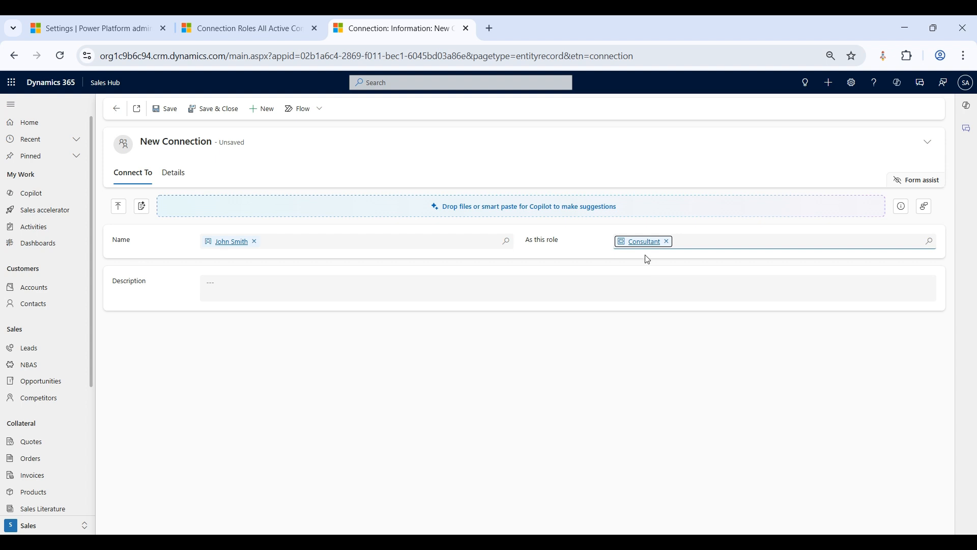
pyautogui.click(219, 111)
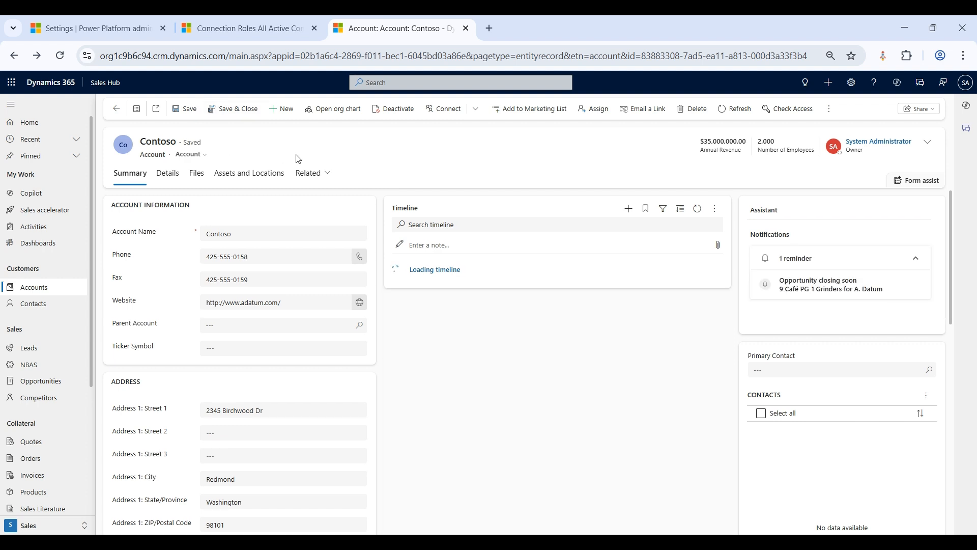
# Examine the related connections and their roles on the Contoso account and on the connected contact's record.
pyautogui.click(317, 174)
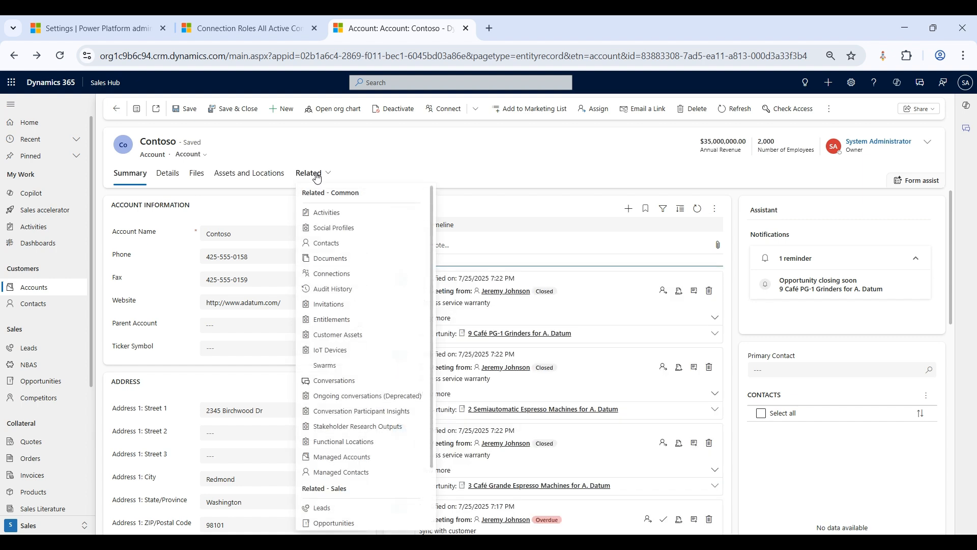
pyautogui.click(334, 278)
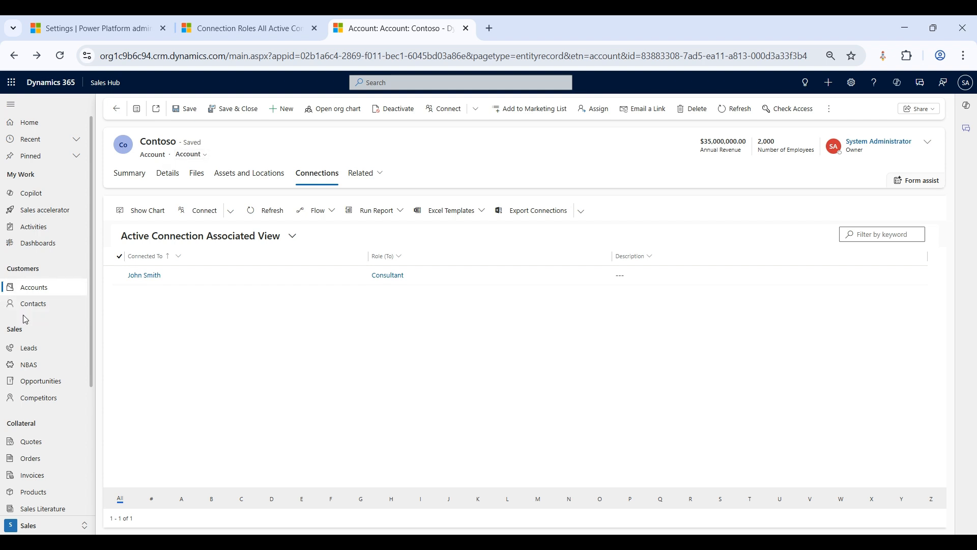
pyautogui.click(45, 312)
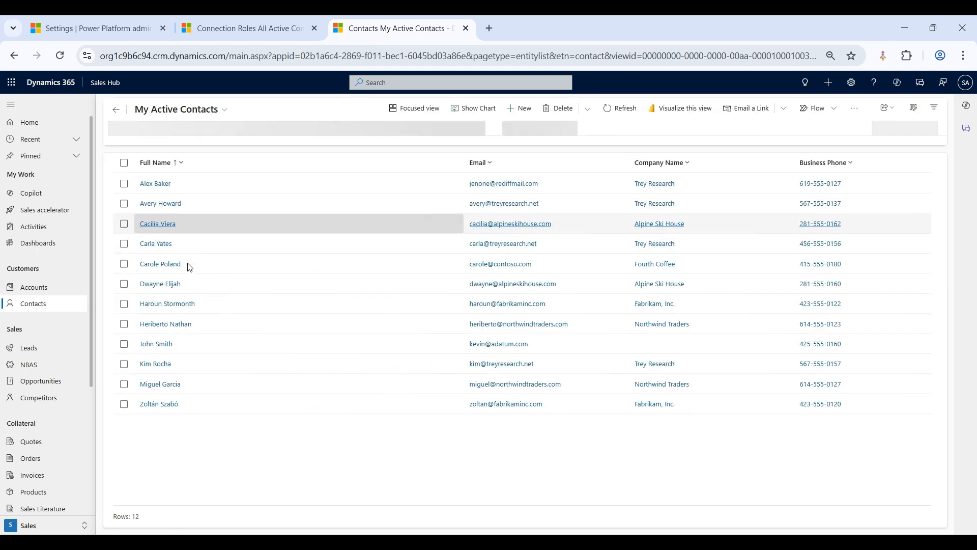
pyautogui.click(158, 345)
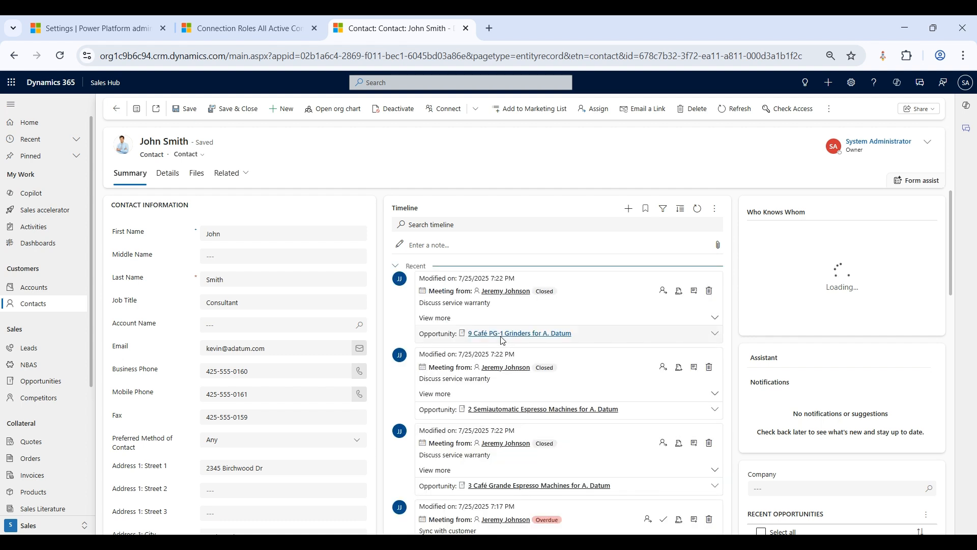
pyautogui.click(243, 182)
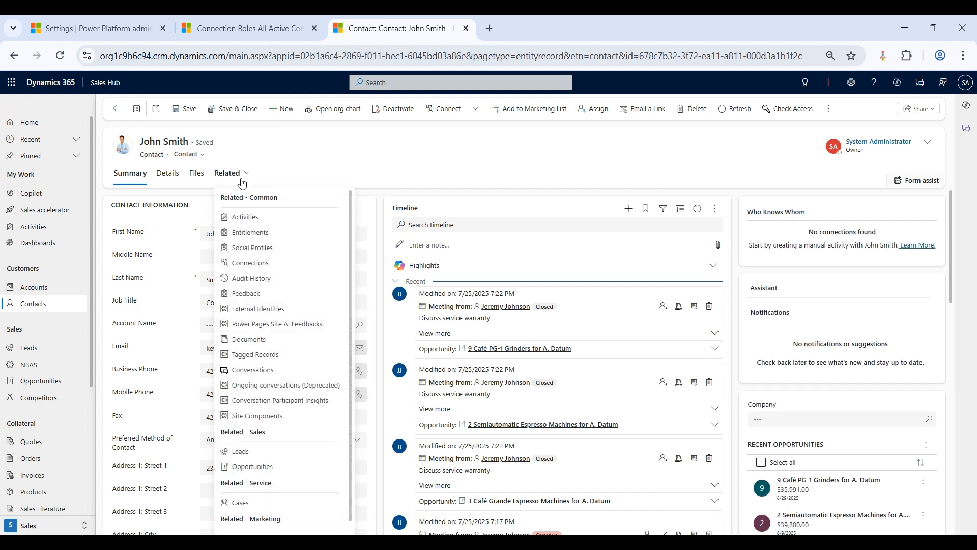
pyautogui.click(262, 263)
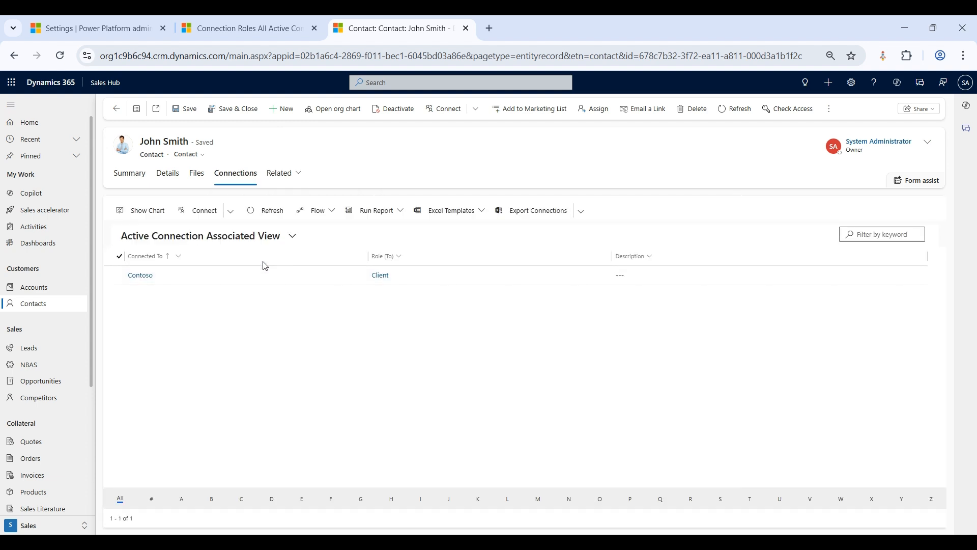
pyautogui.click(250, 331)
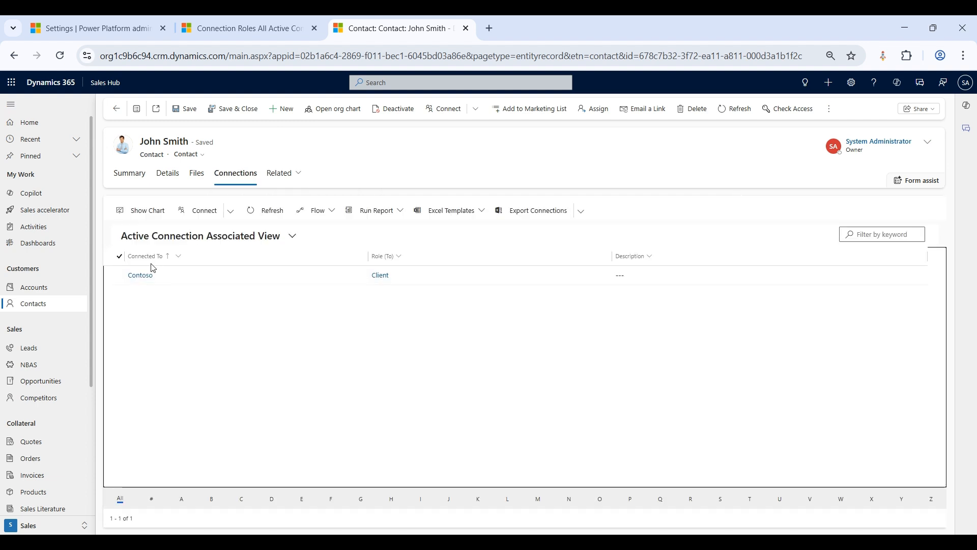